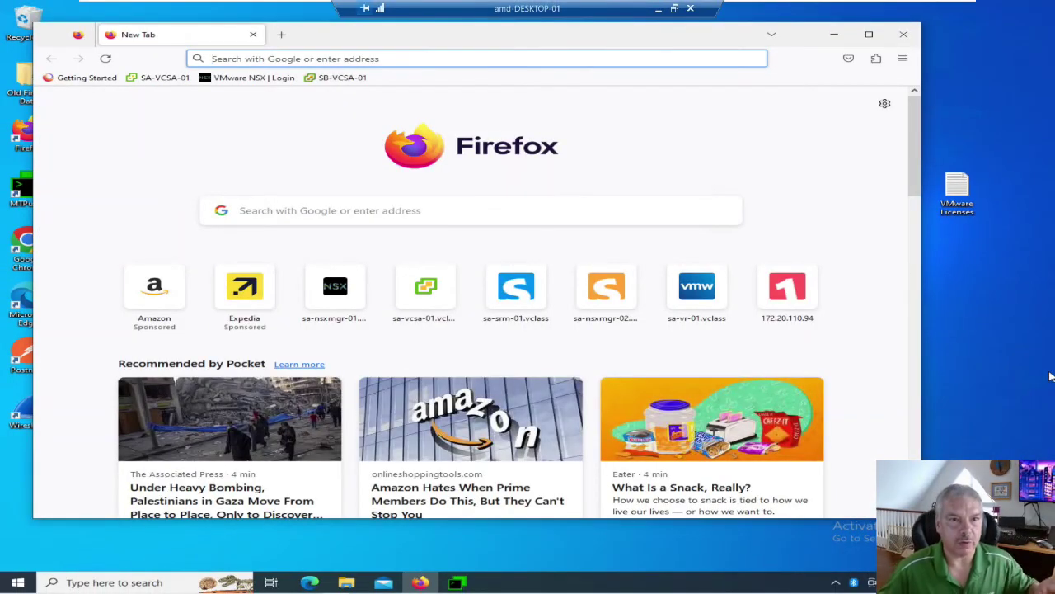
# Browse to sa-esxi-01.vclass.local in Firefox and accept the self-signed certificate warning.
pyautogui.click(361, 58)
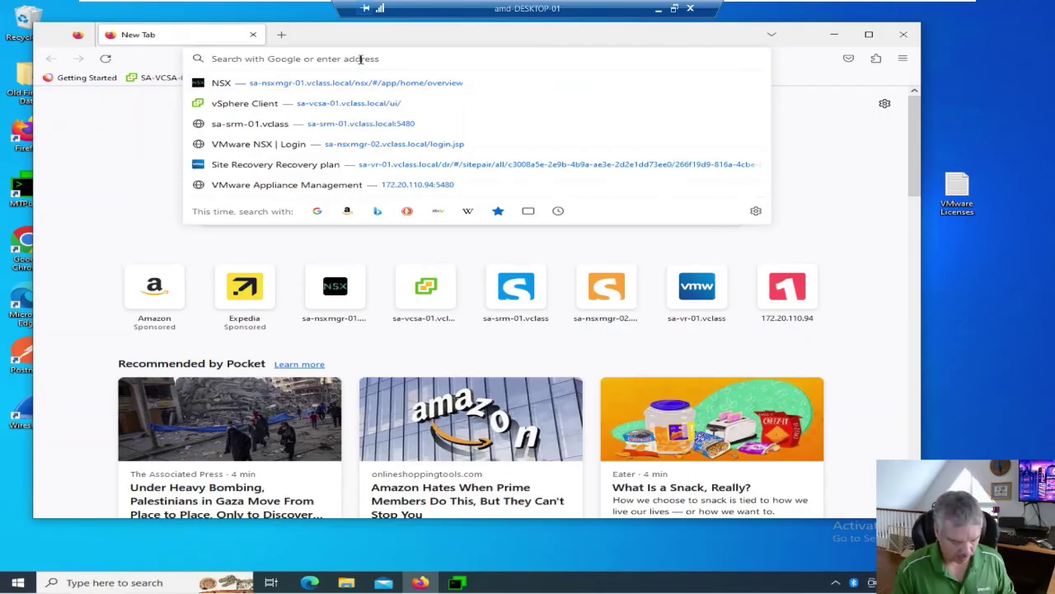
pyautogui.write('sa-es')
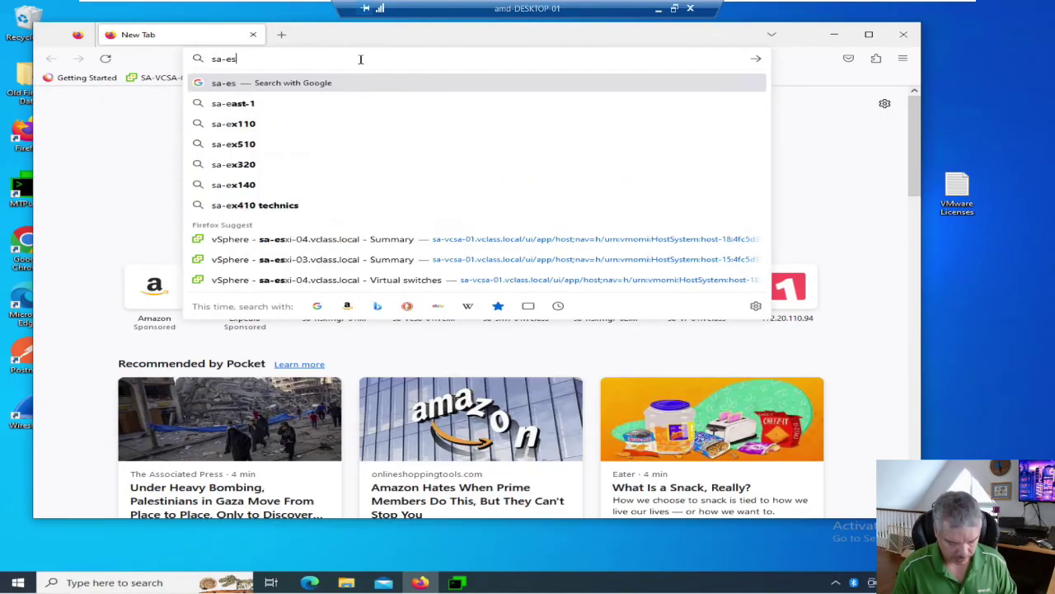
pyautogui.write('xi-01.v')
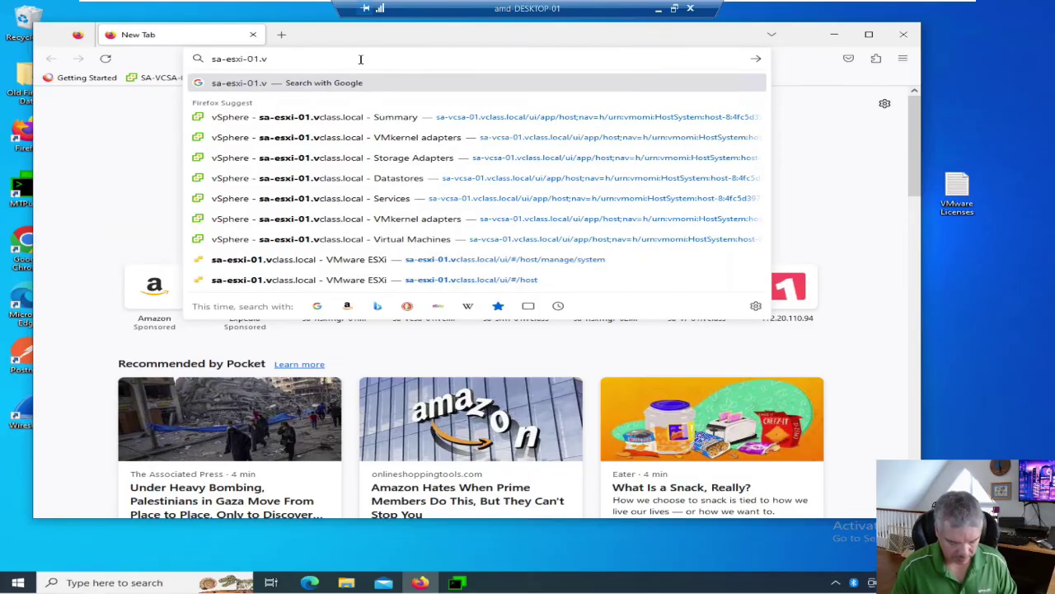
pyautogui.write('class.local')
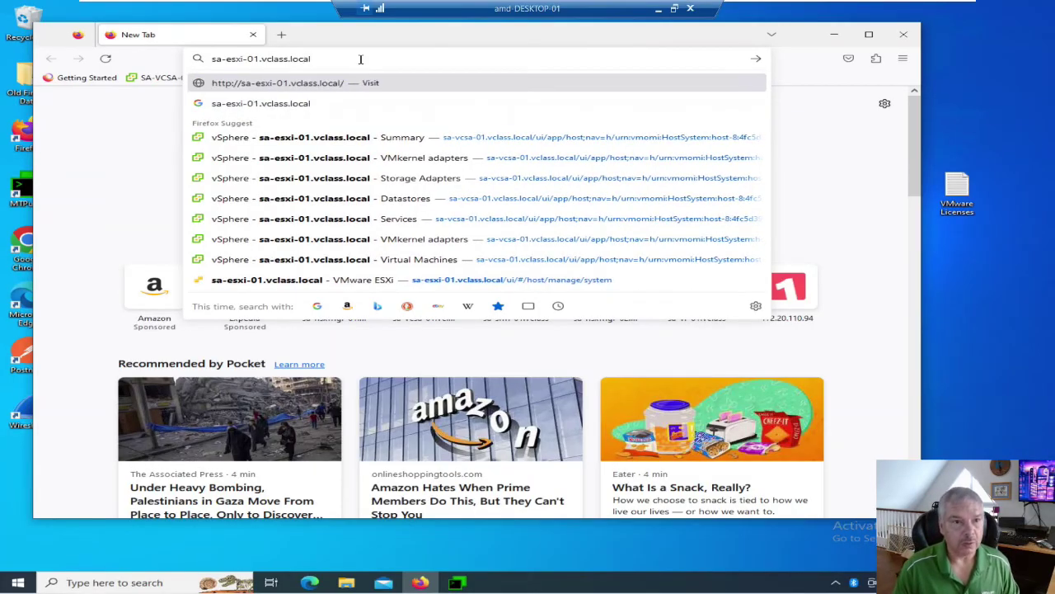
pyautogui.press('Return')
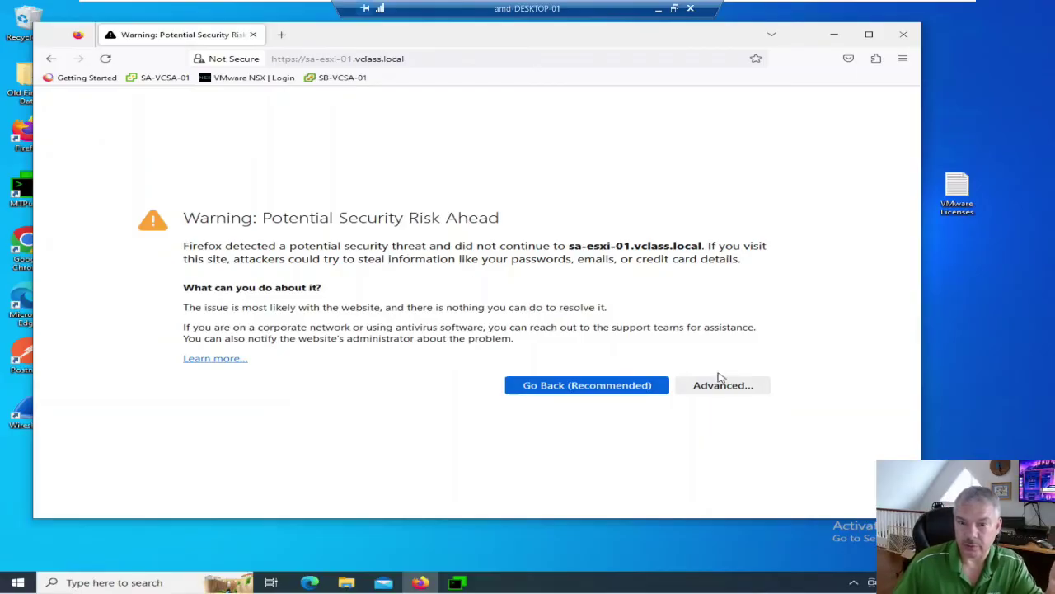
pyautogui.click(742, 392)
pyautogui.scroll(-3, 603, 405)
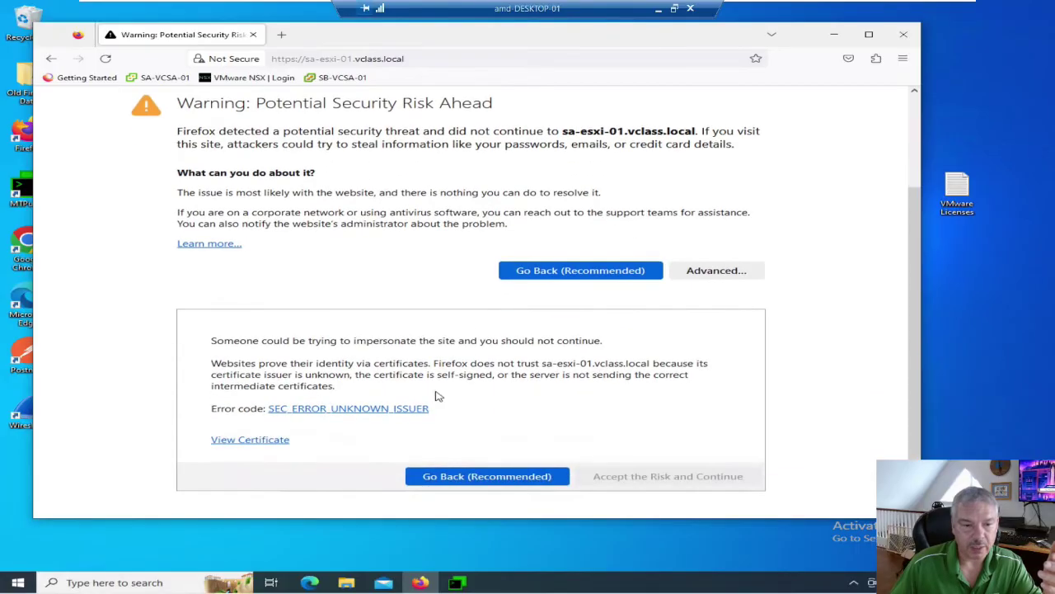
pyautogui.click(657, 476)
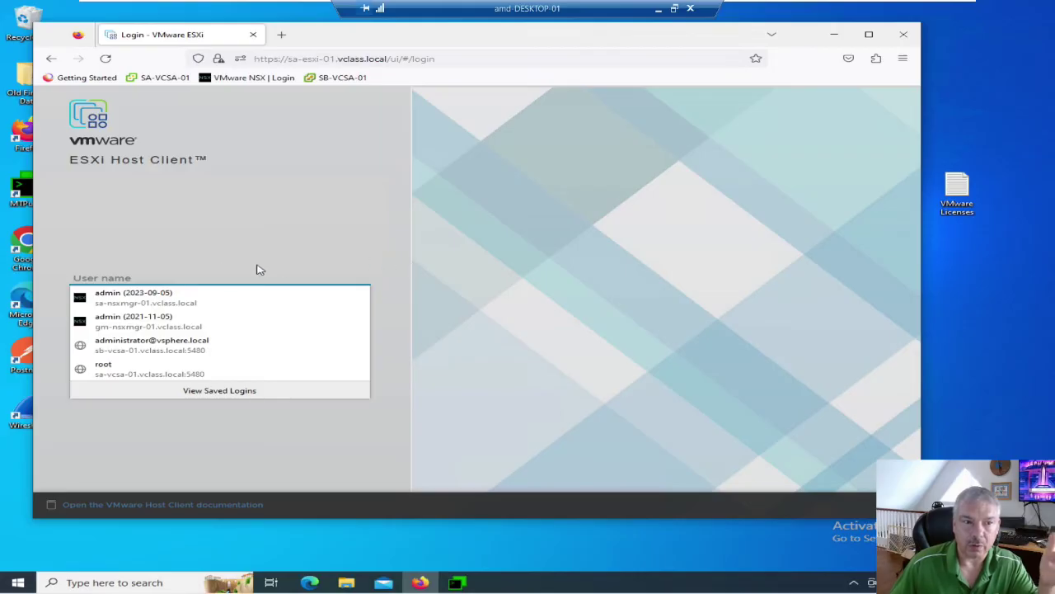
# Log in as root with the account password and decline joining the CEIP.
pyautogui.click(110, 278)
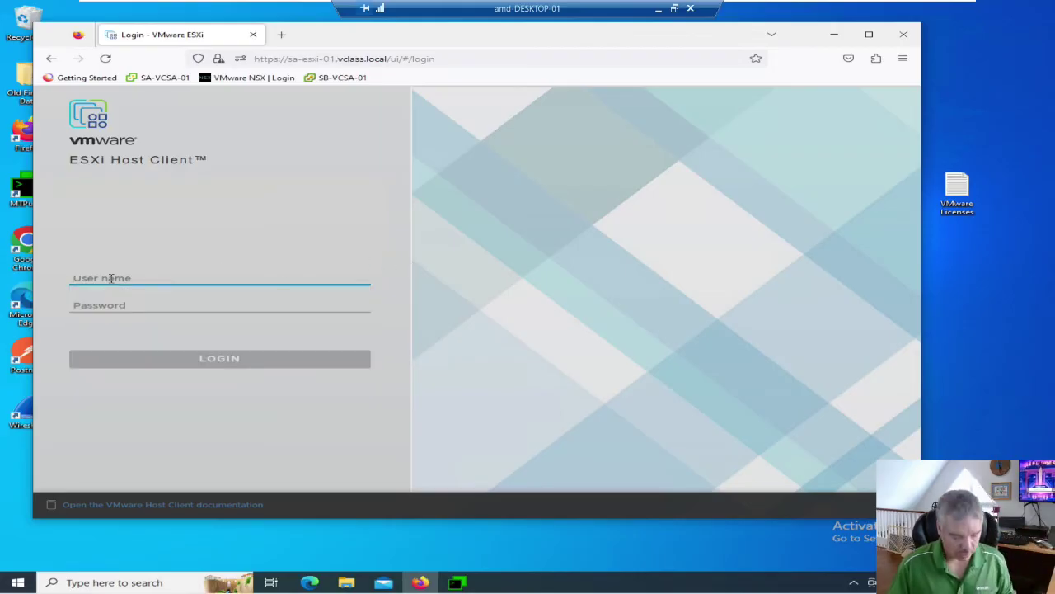
pyautogui.write('root')
pyautogui.press('Tab')
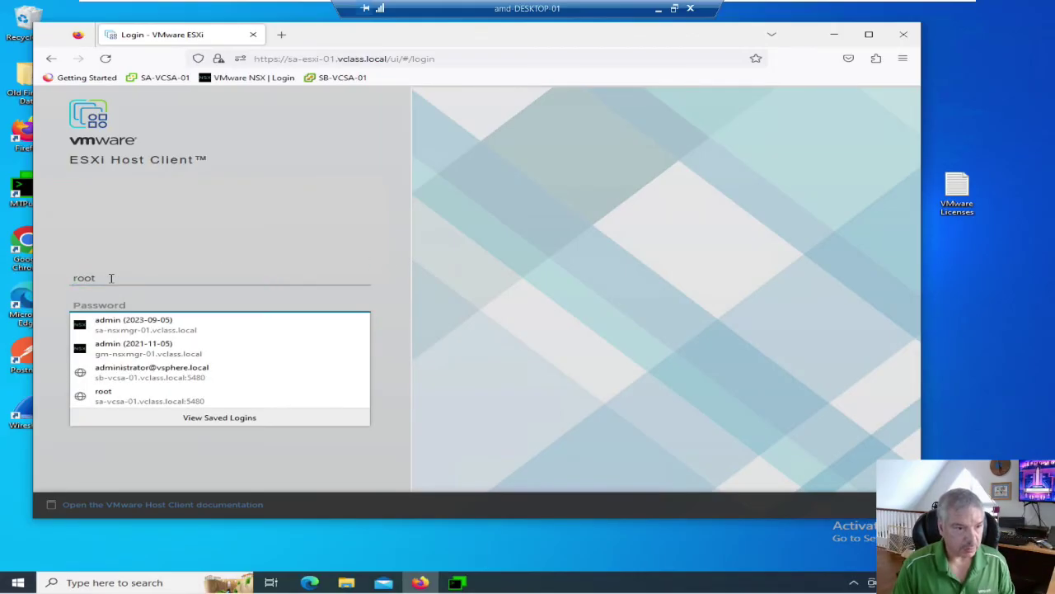
pyautogui.write('VMware1!')
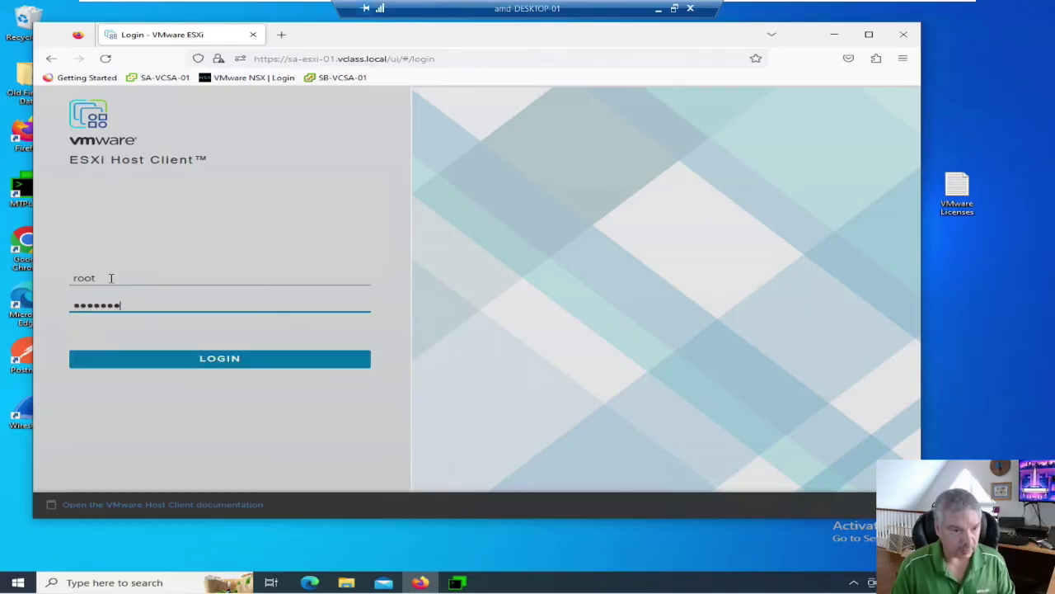
pyautogui.click(228, 367)
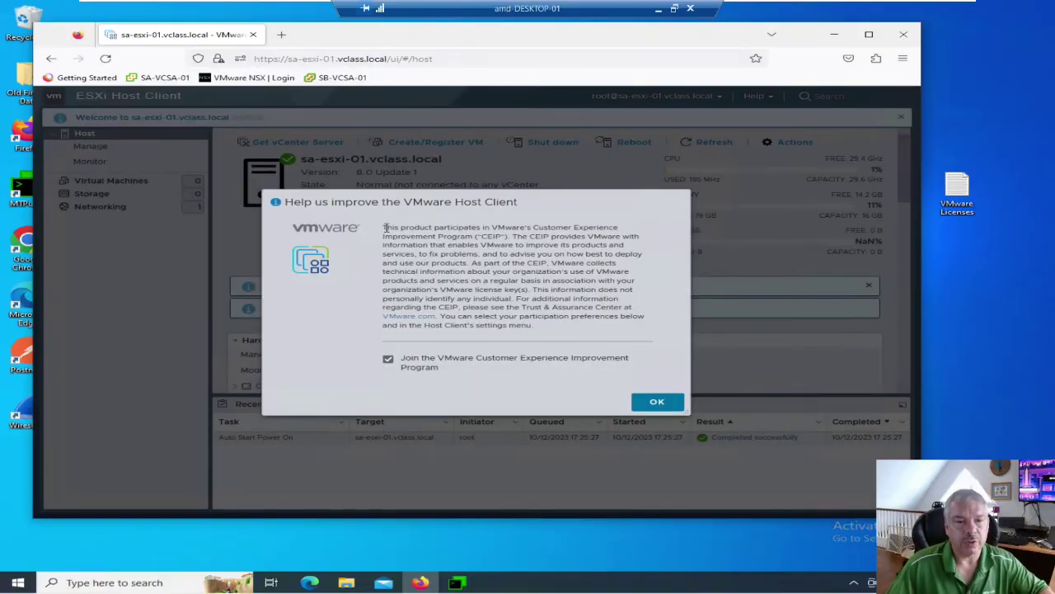
pyautogui.click(388, 360)
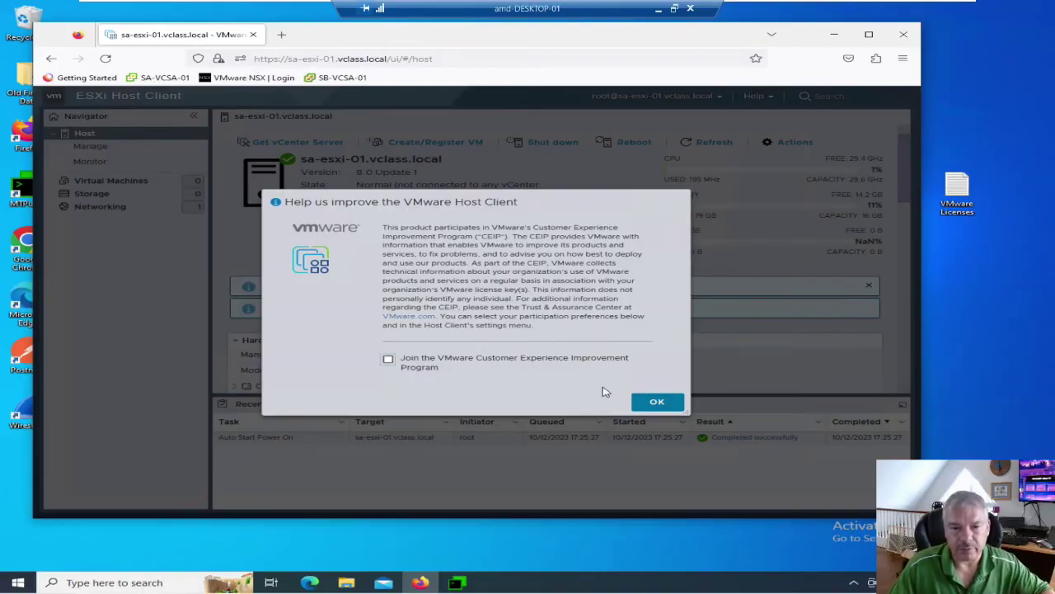
pyautogui.click(647, 407)
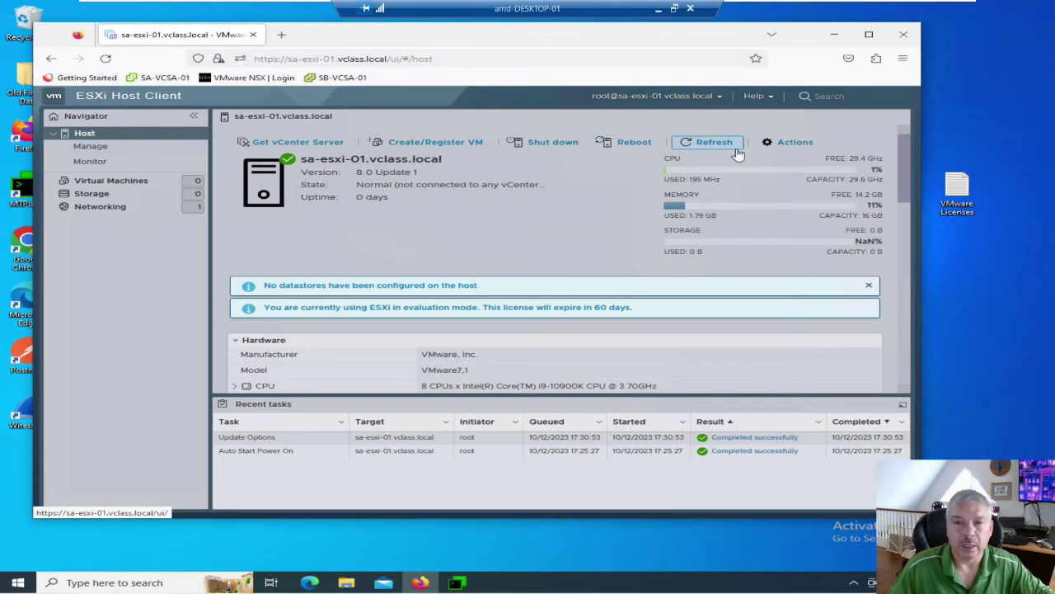
pyautogui.click(775, 144)
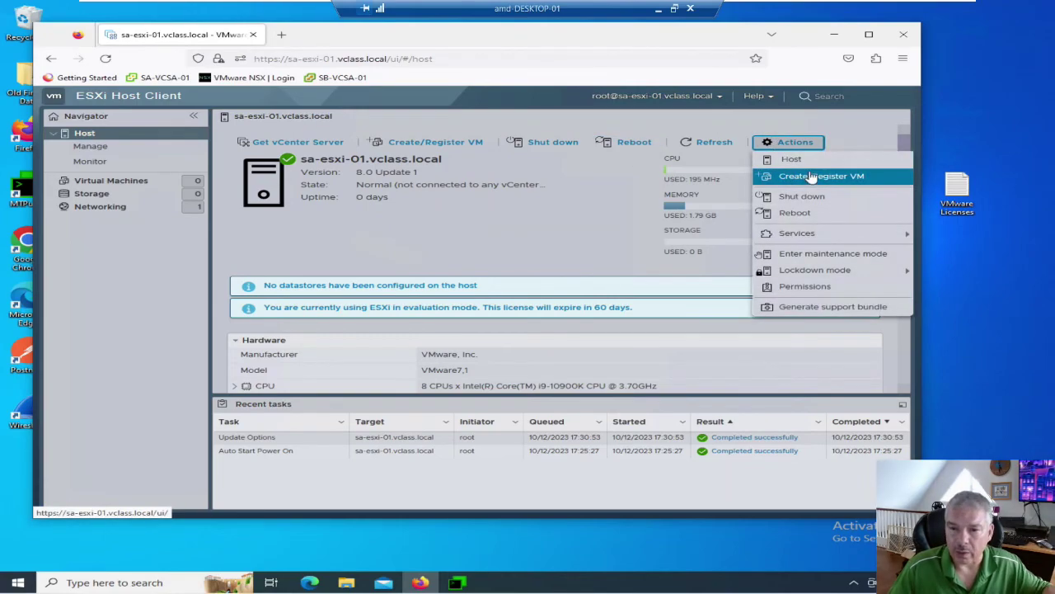
pyautogui.moveTo(807, 236)
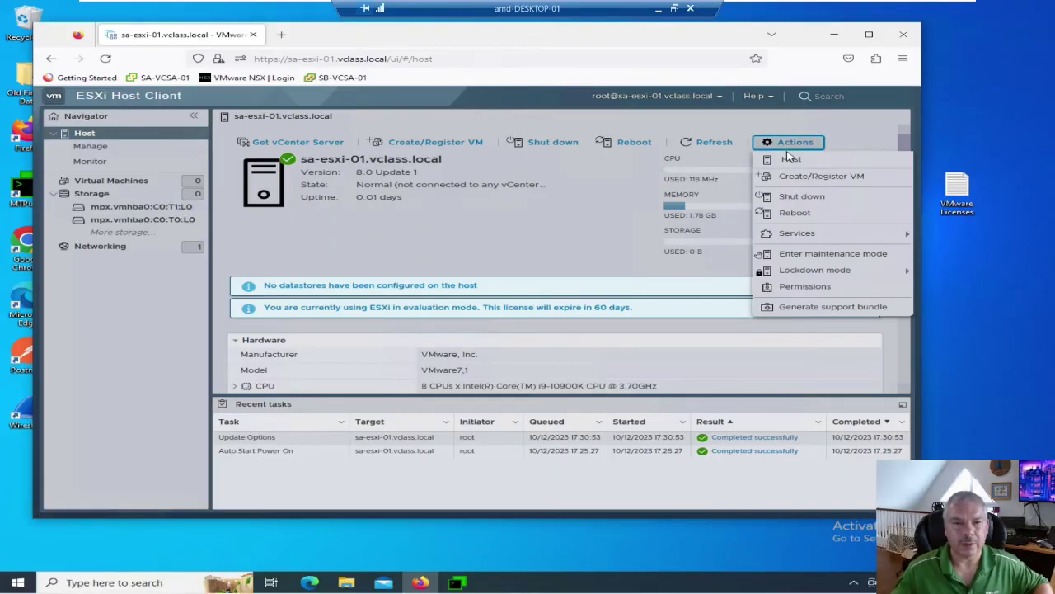
pyautogui.click(705, 123)
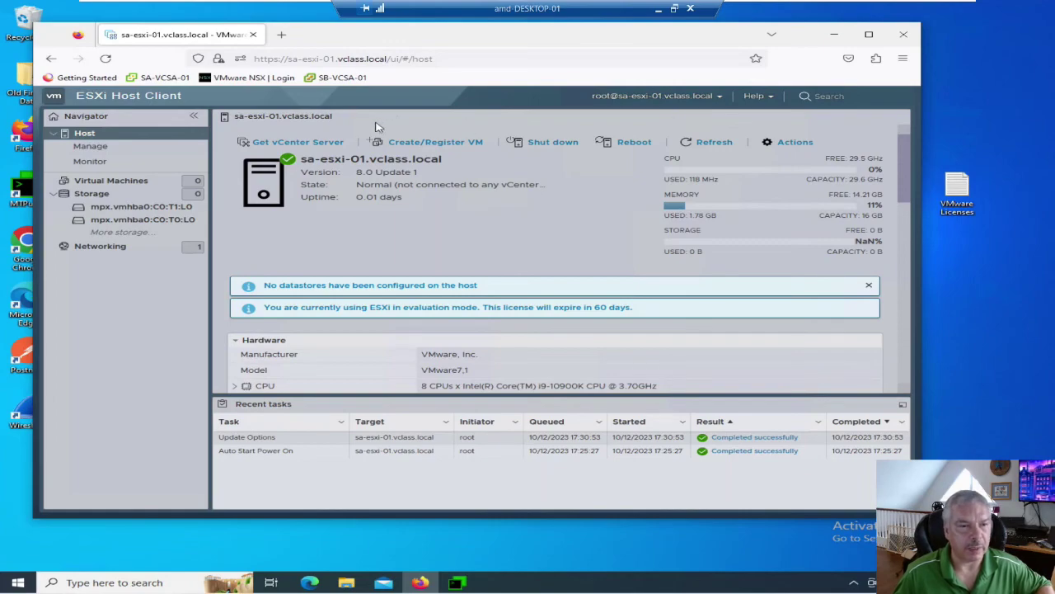
pyautogui.click(94, 150)
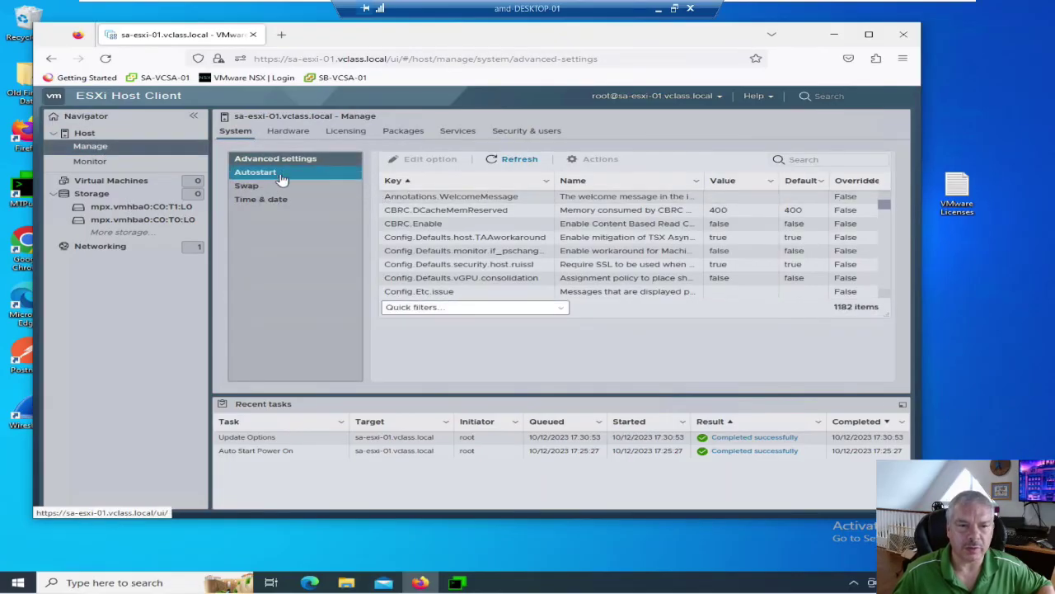
# Go to Manage > System > Time & date and bring up Edit NTP Settings.
pyautogui.click(272, 174)
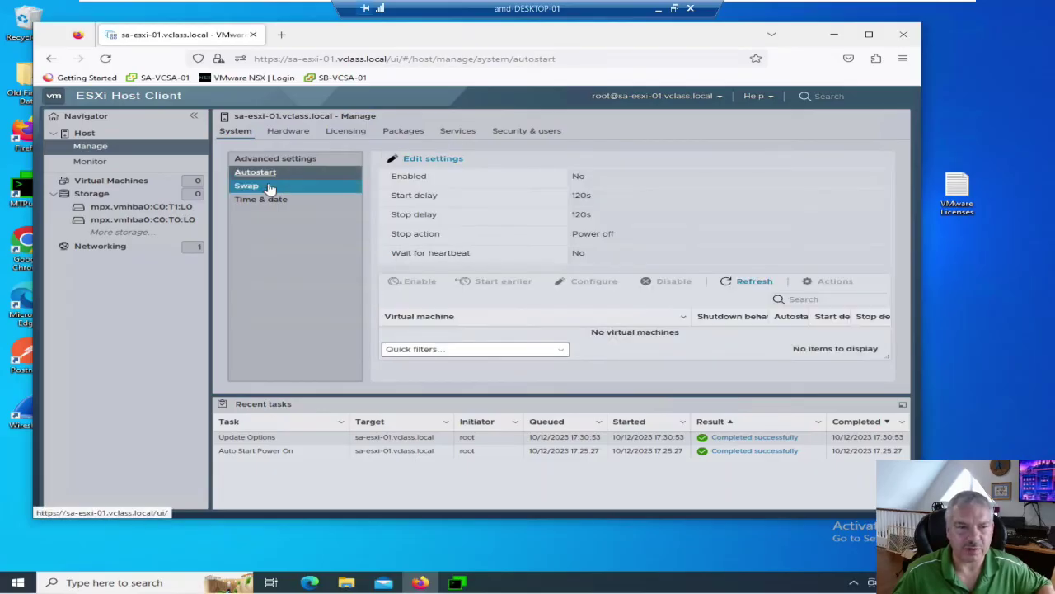
pyautogui.click(271, 187)
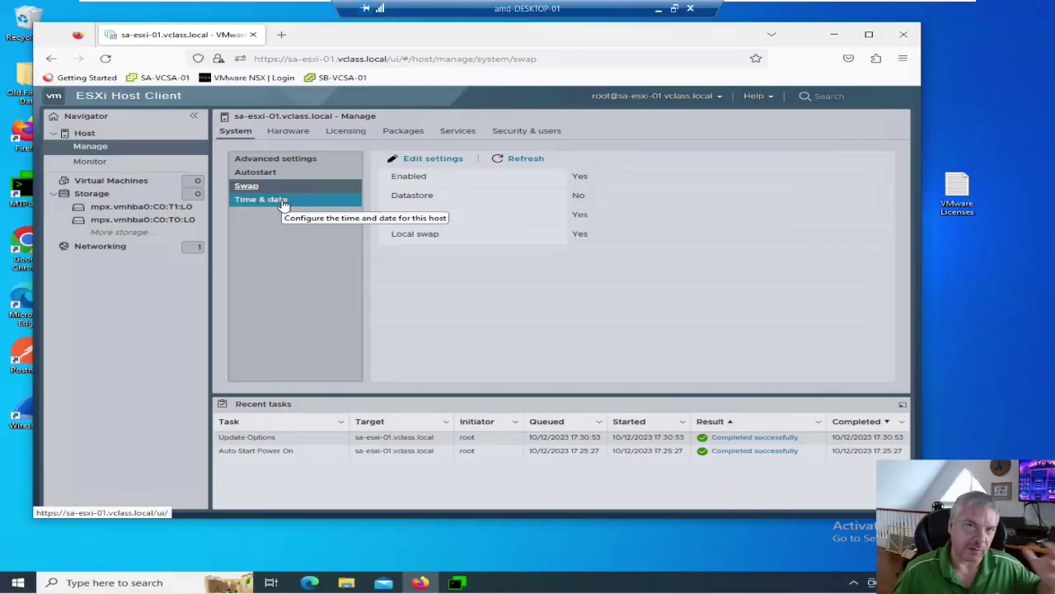
pyautogui.click(283, 204)
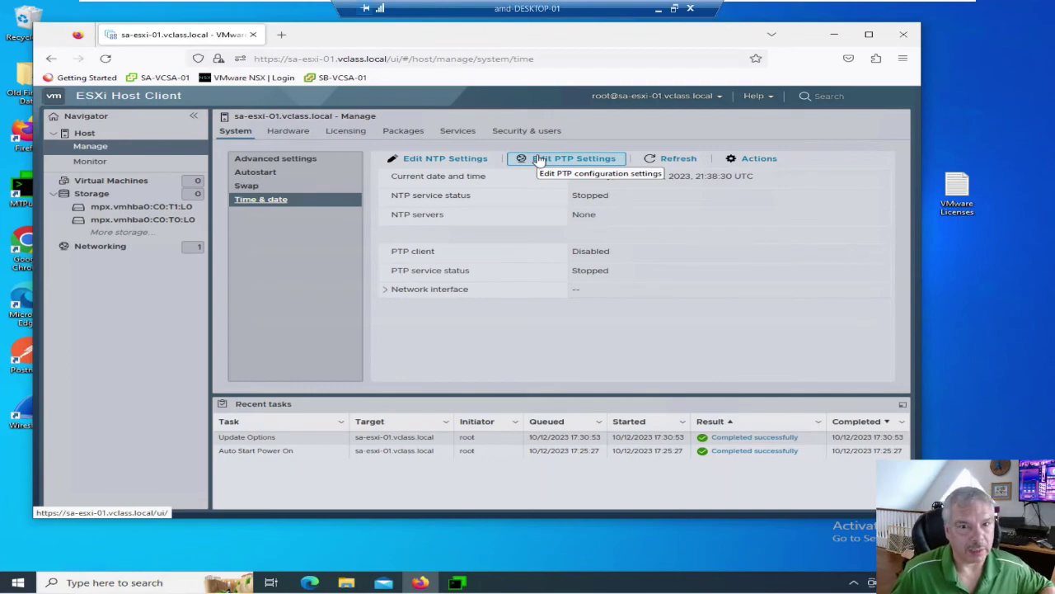
pyautogui.click(443, 161)
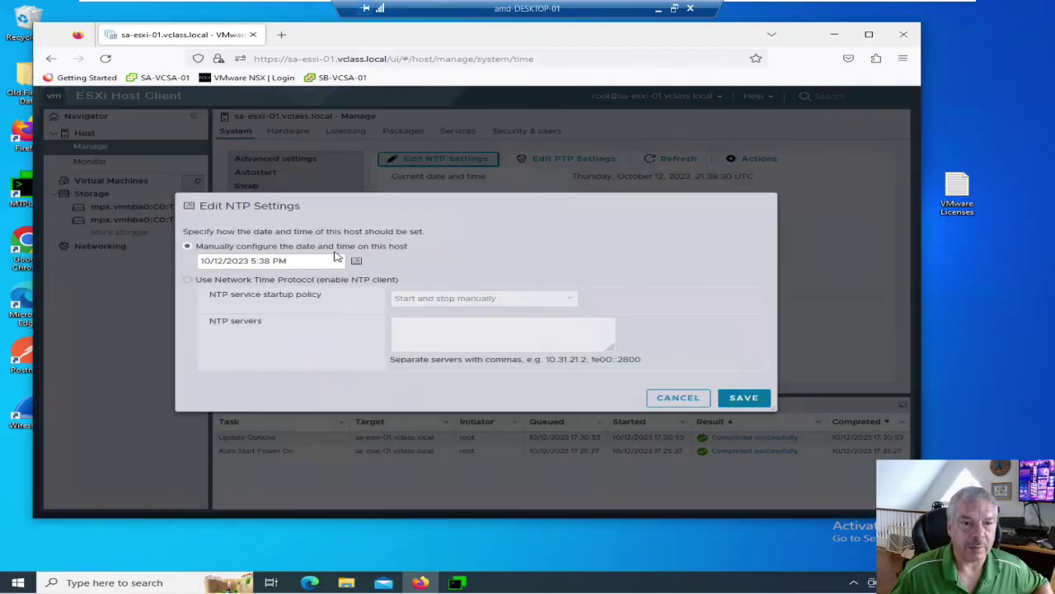
# Use NTP with servers 0.ca.pool.ntp.org and 1.ca.pool.ntp.org, start/stop with host, and save.
pyautogui.click(212, 281)
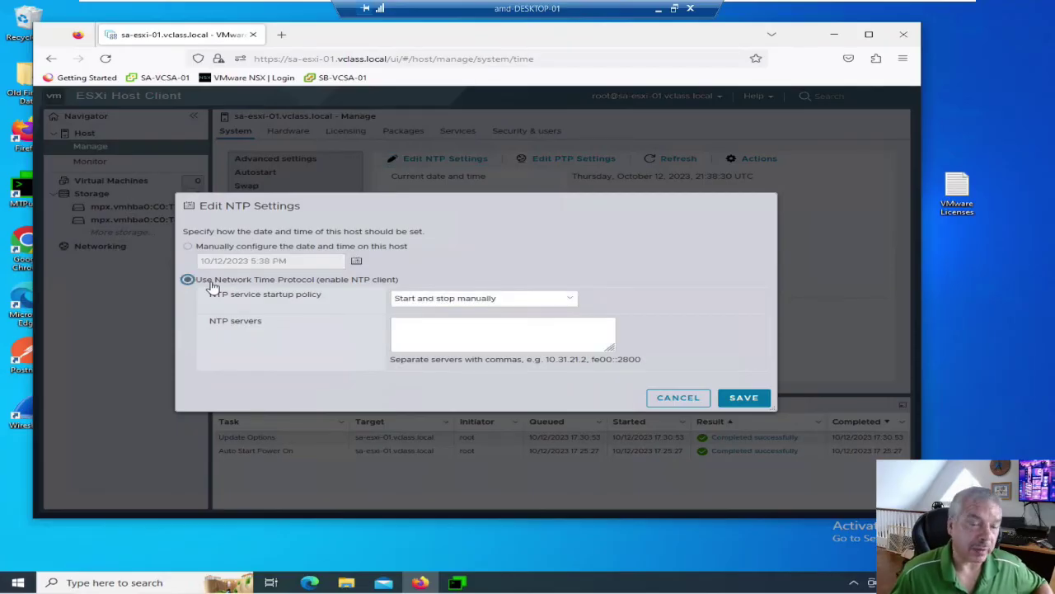
pyautogui.click(430, 301)
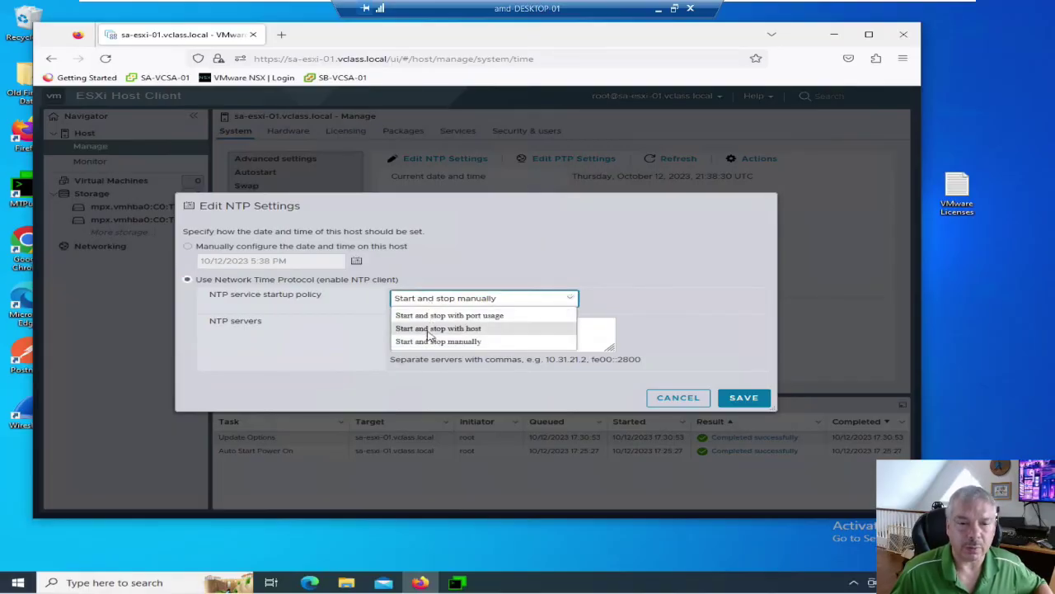
pyautogui.click(428, 329)
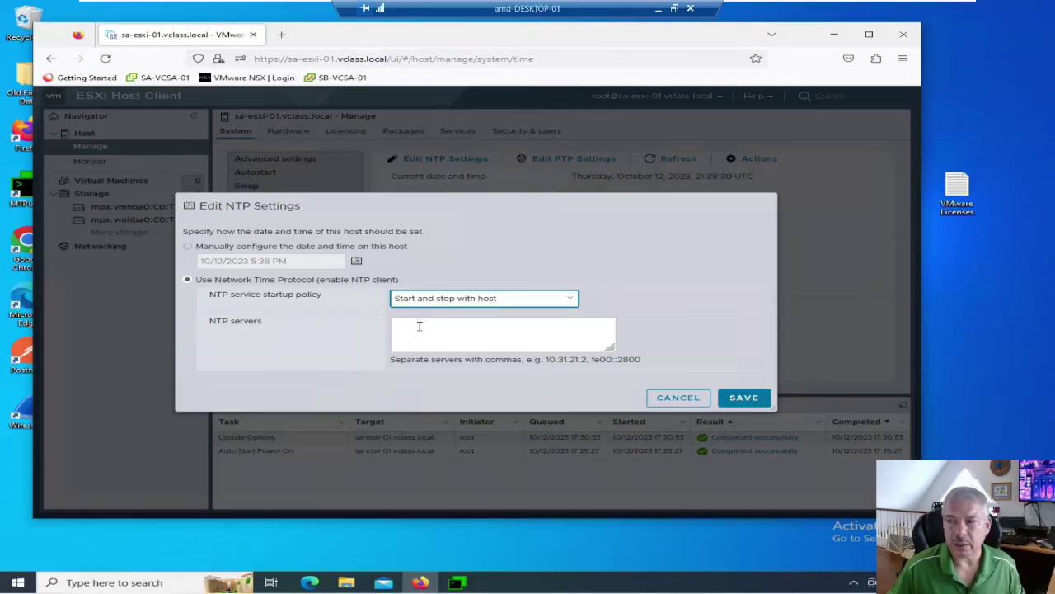
pyautogui.click(418, 327)
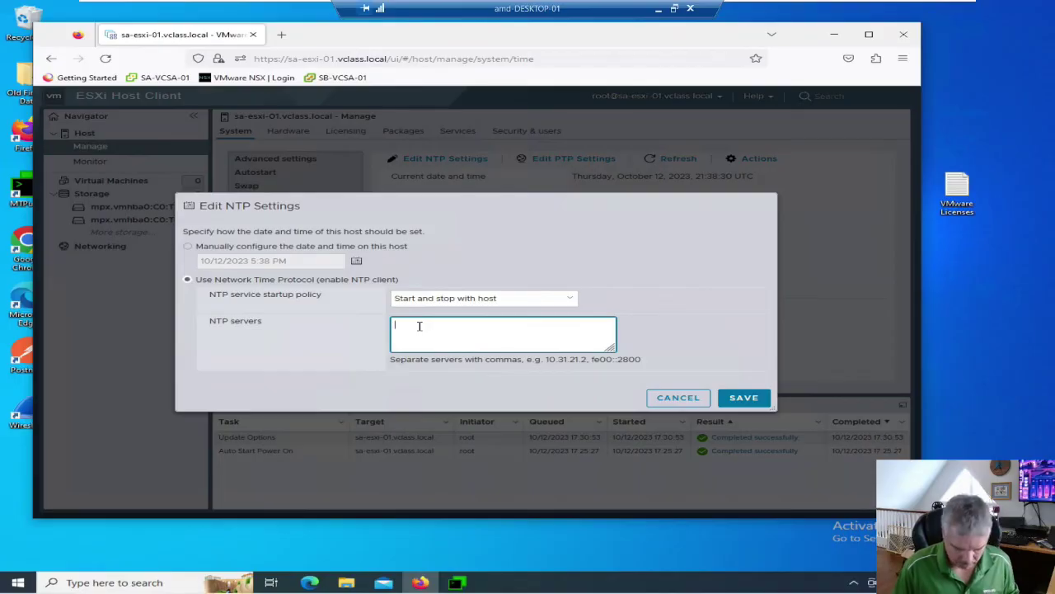
pyautogui.write('0.ca.pool.')
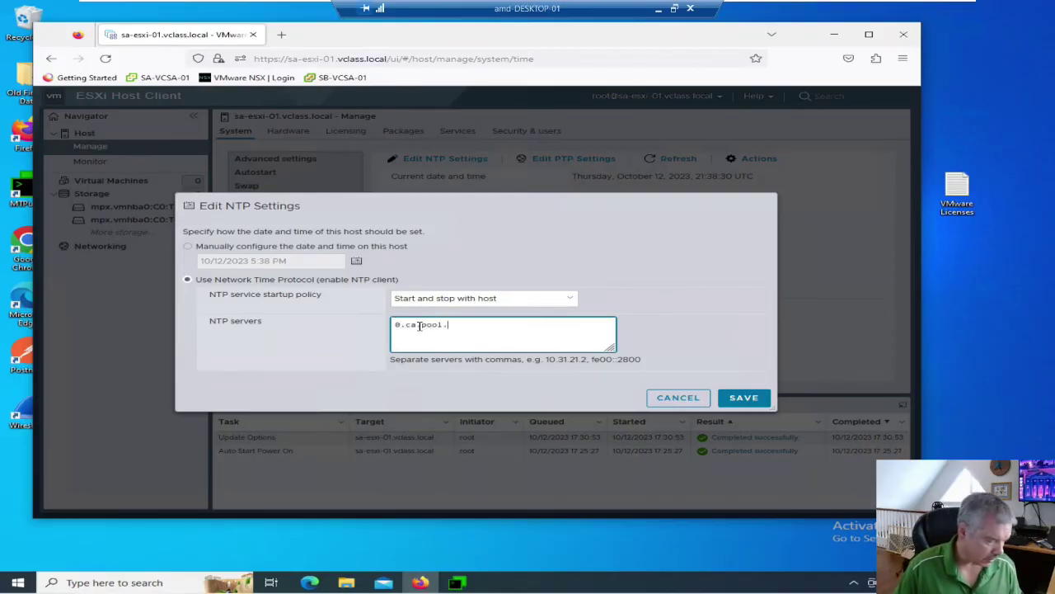
pyautogui.write('ntp.org,')
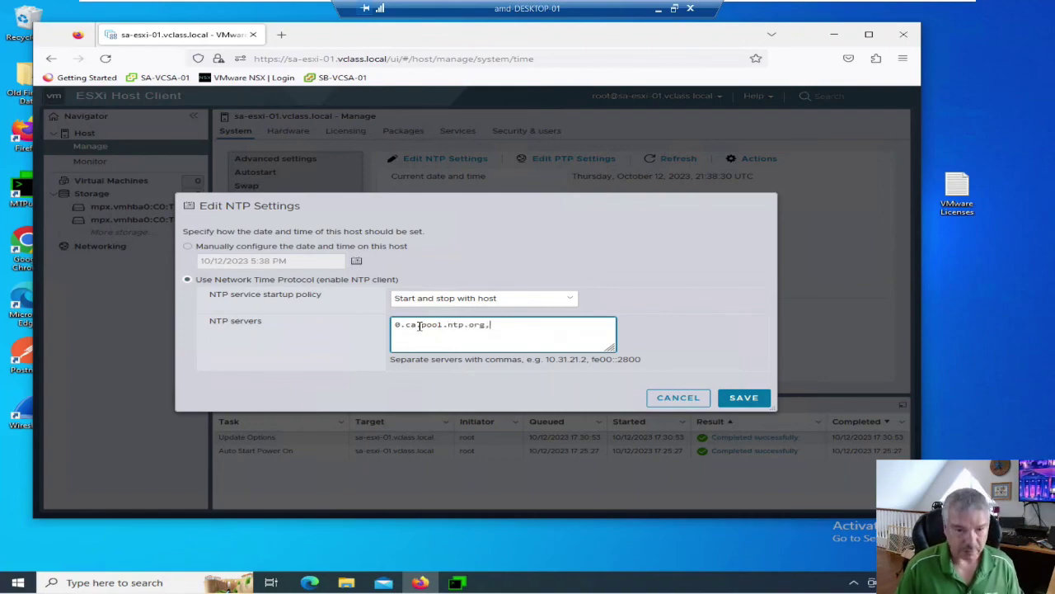
pyautogui.write('1')
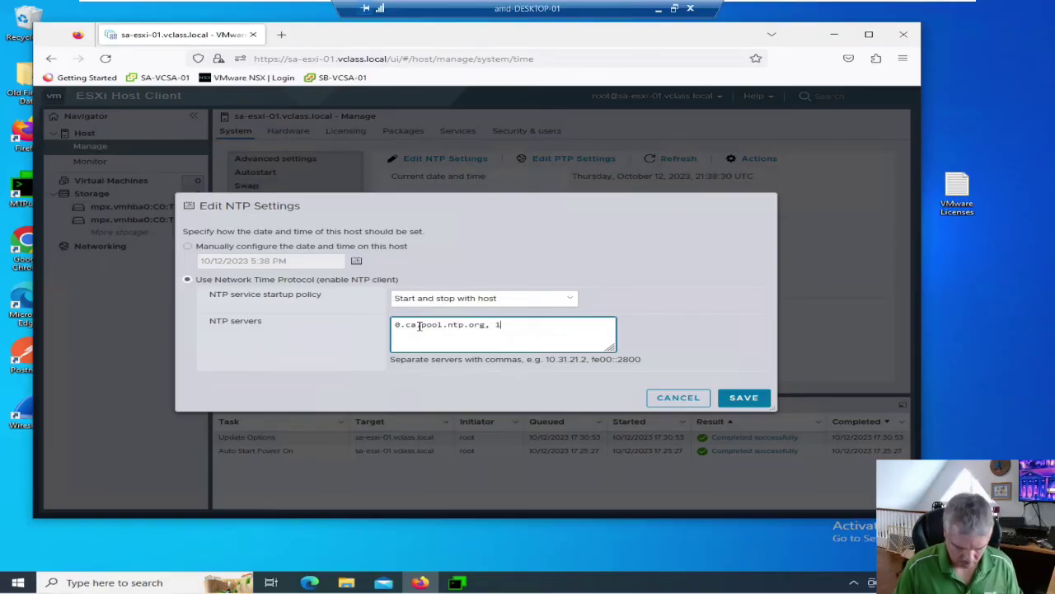
pyautogui.write('.ca.pool')
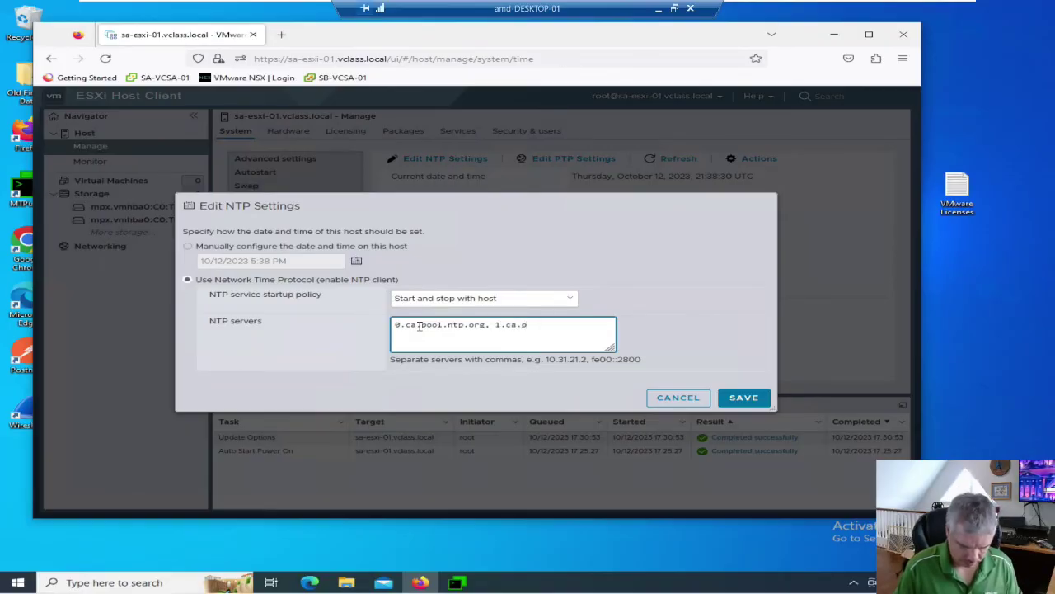
pyautogui.write('.ntp.org')
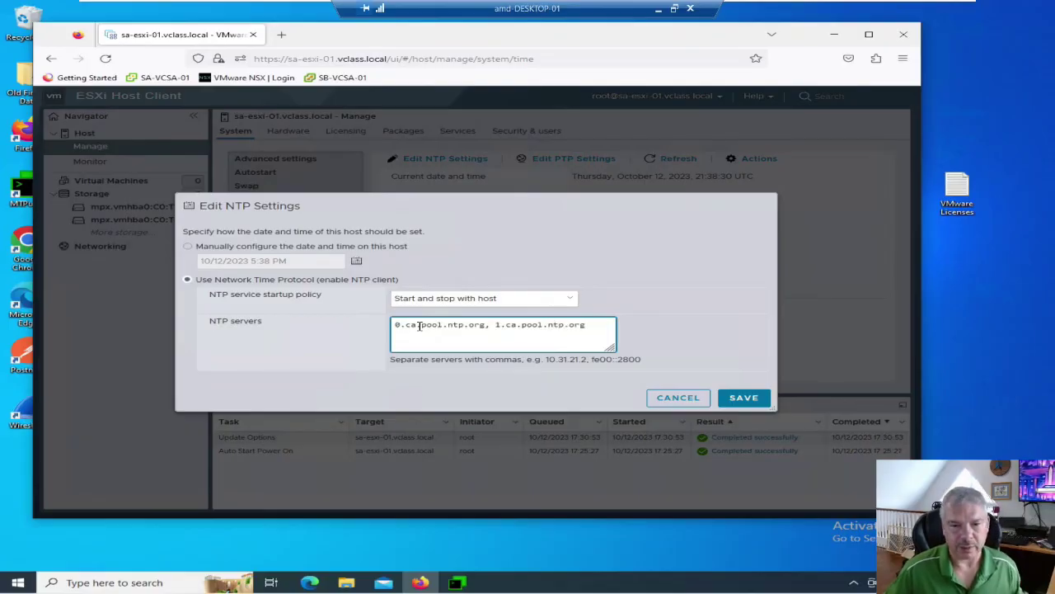
pyautogui.click(745, 398)
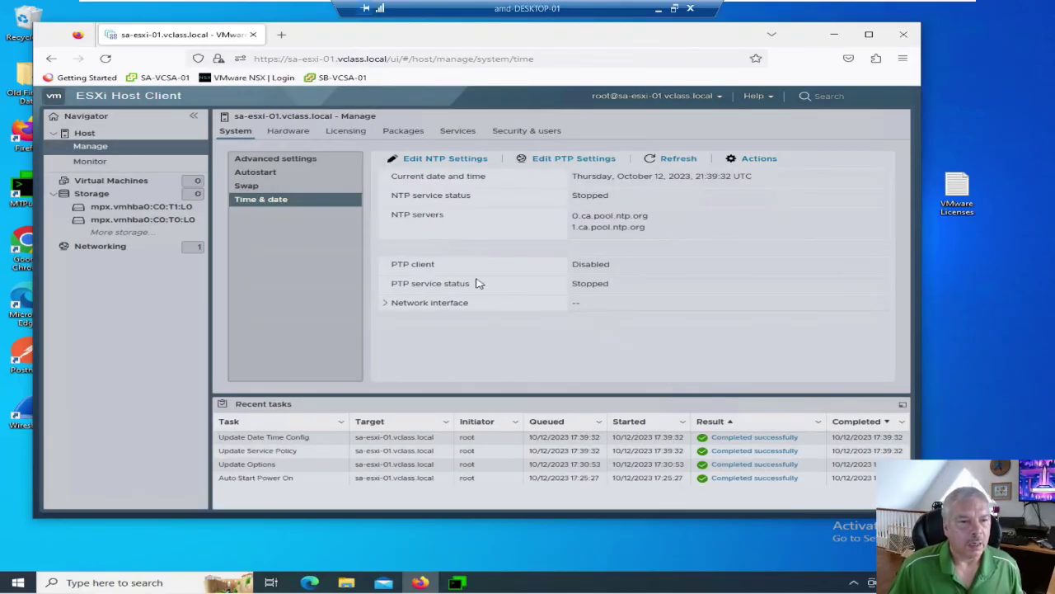
# Start the ntpd NTP Daemon service from the host's Services list.
pyautogui.click(457, 132)
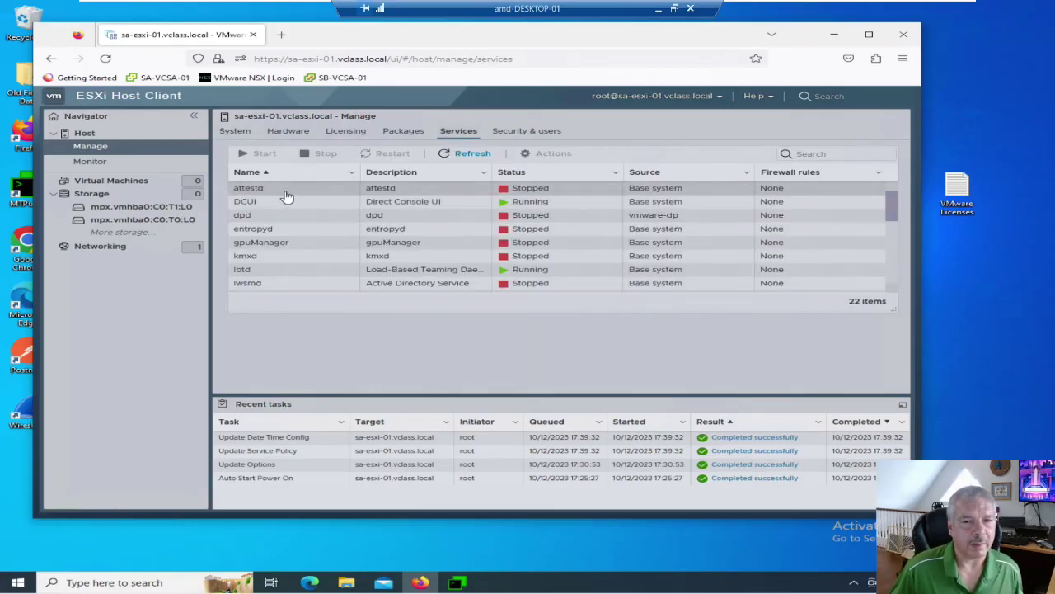
pyautogui.scroll(-1, 320, 220)
pyautogui.scroll(-2, 322, 221)
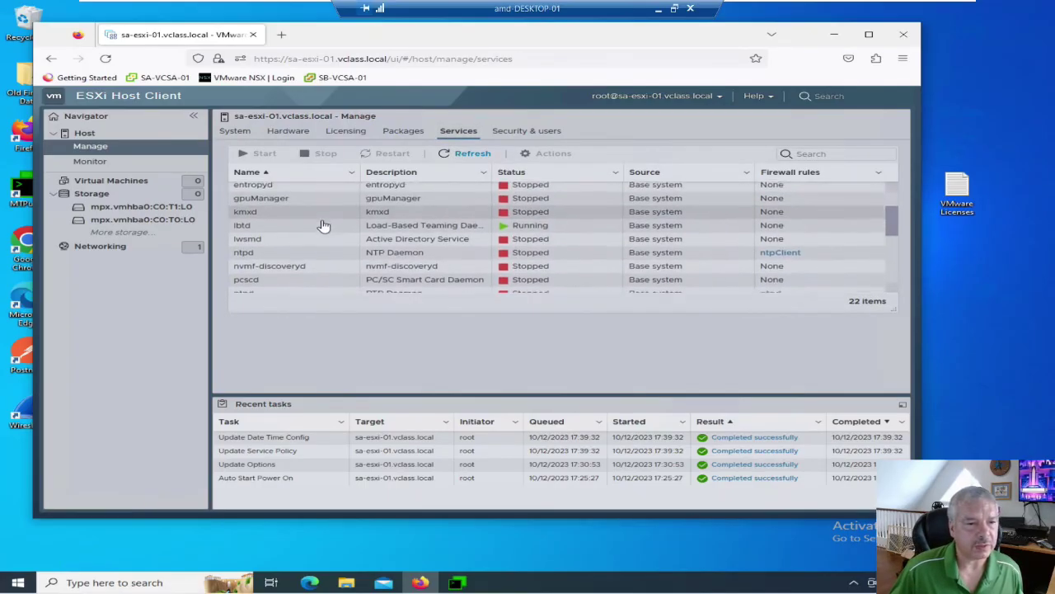
pyautogui.click(292, 261)
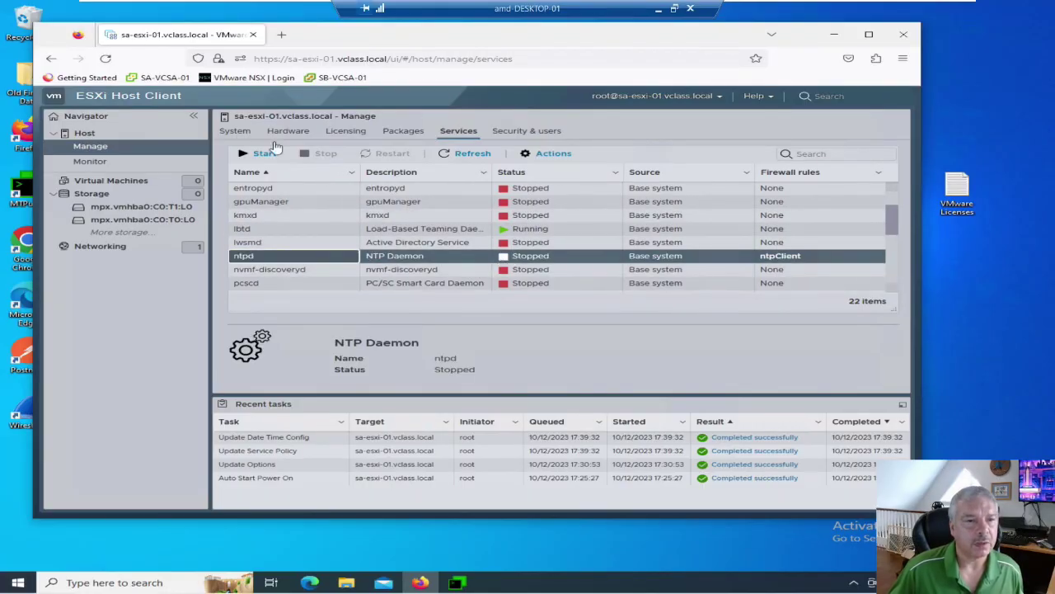
pyautogui.click(264, 156)
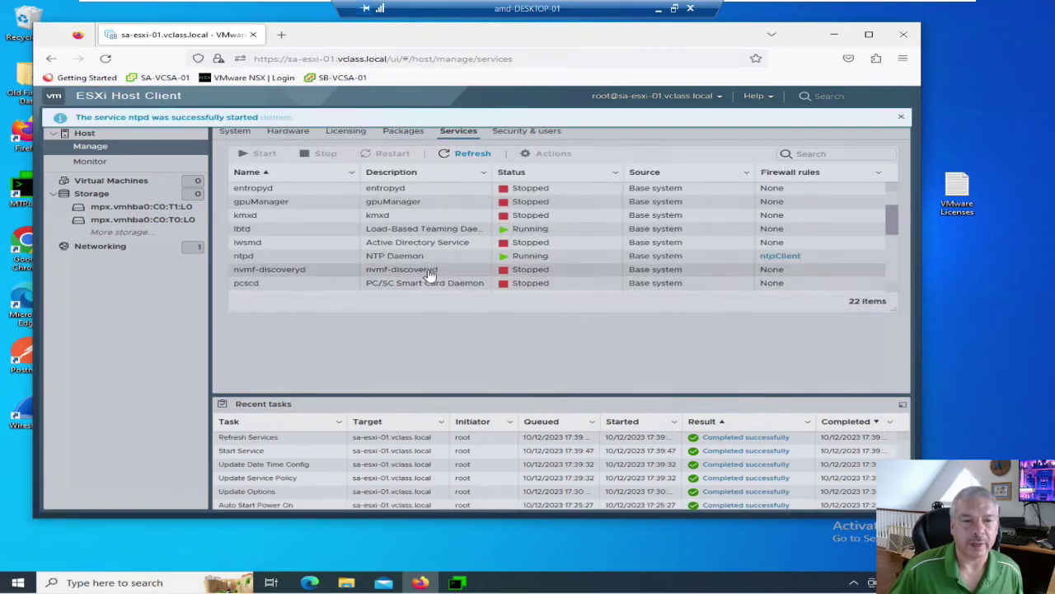
pyautogui.scroll(1, 375, 255)
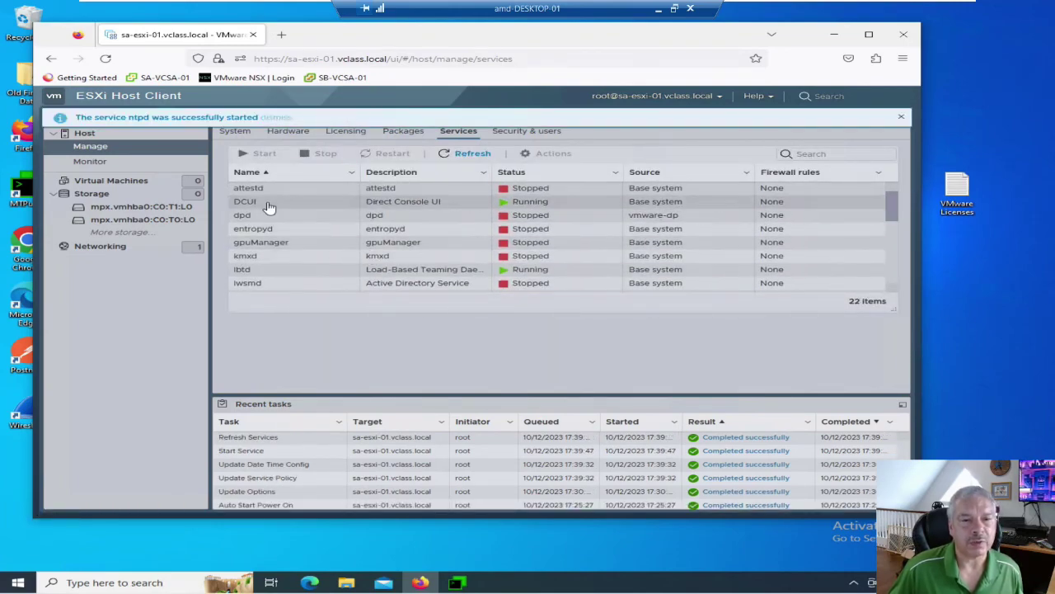